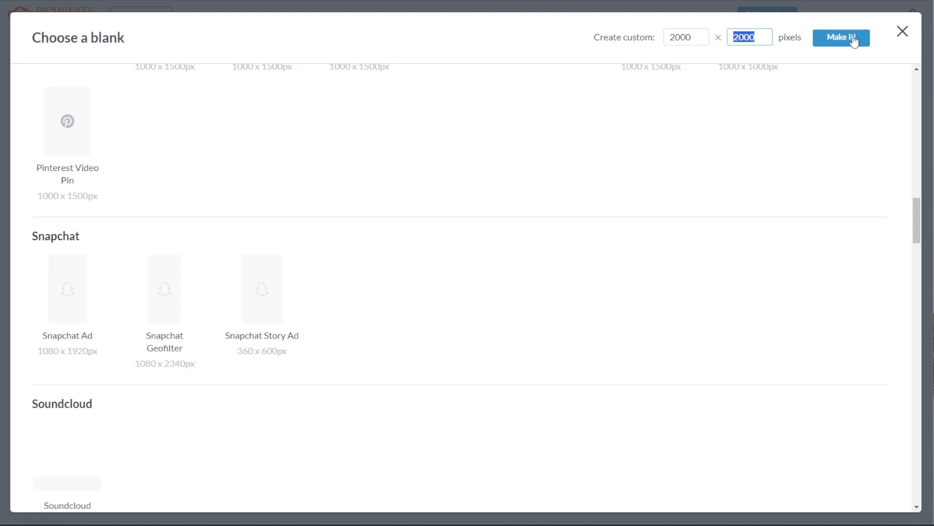
- Close the blank canvas chooser and start a new image from the templates
left_click(902, 31)
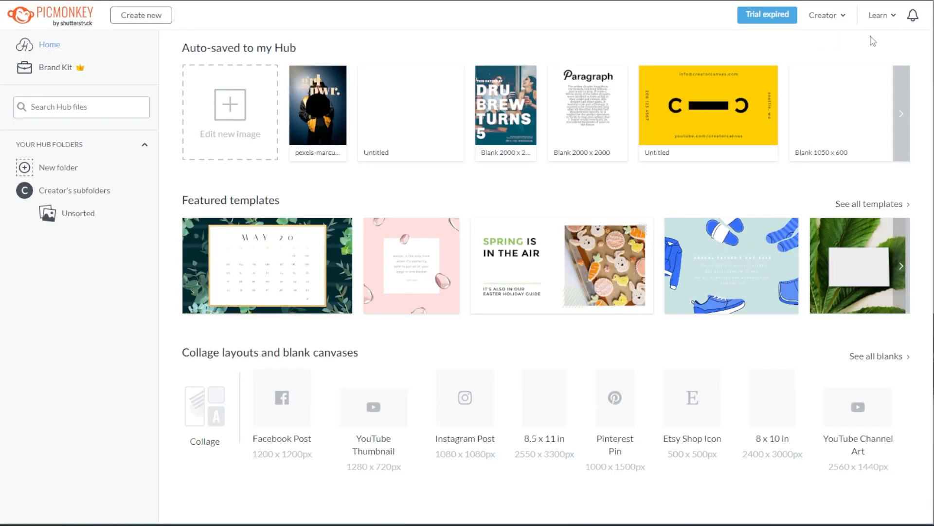
left_click(242, 126)
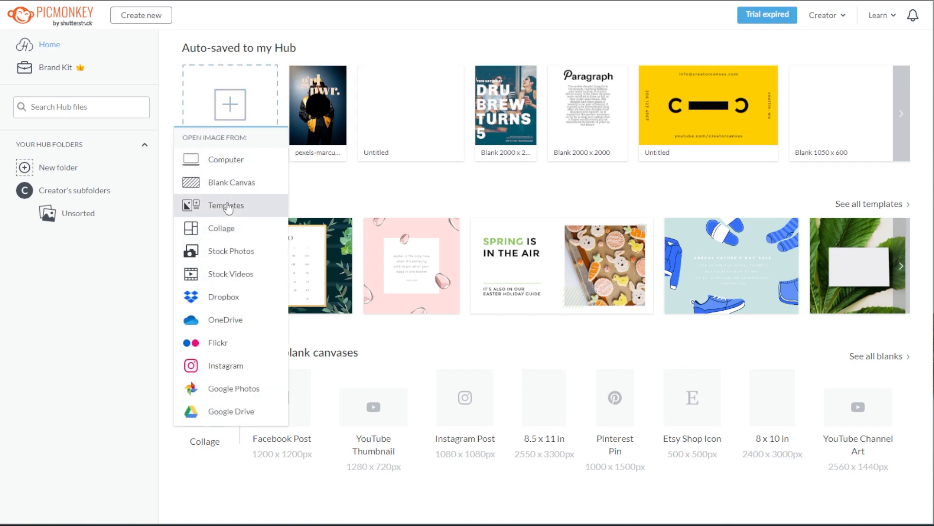
left_click(226, 205)
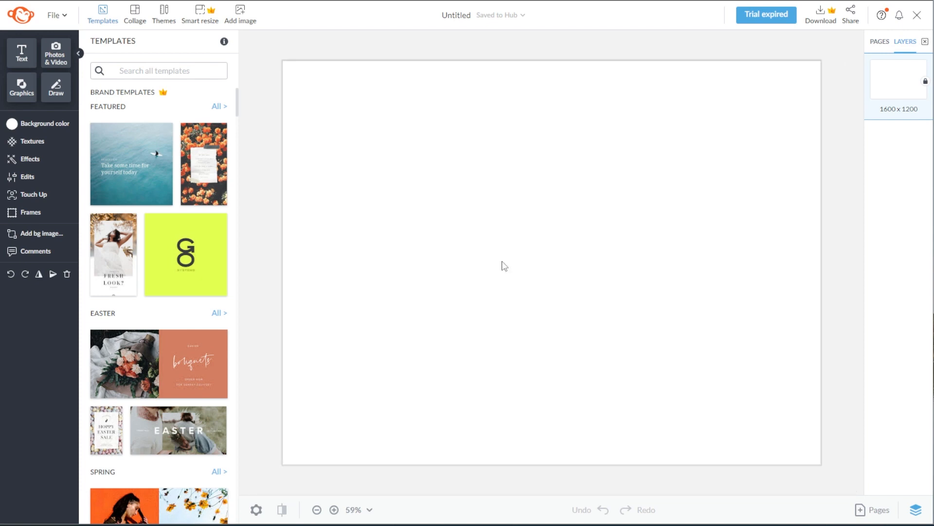
- Search the templates for "video" and apply the red "Ultra Durable Shoes" template to the canvas
left_click_drag(237, 101, 244, 190)
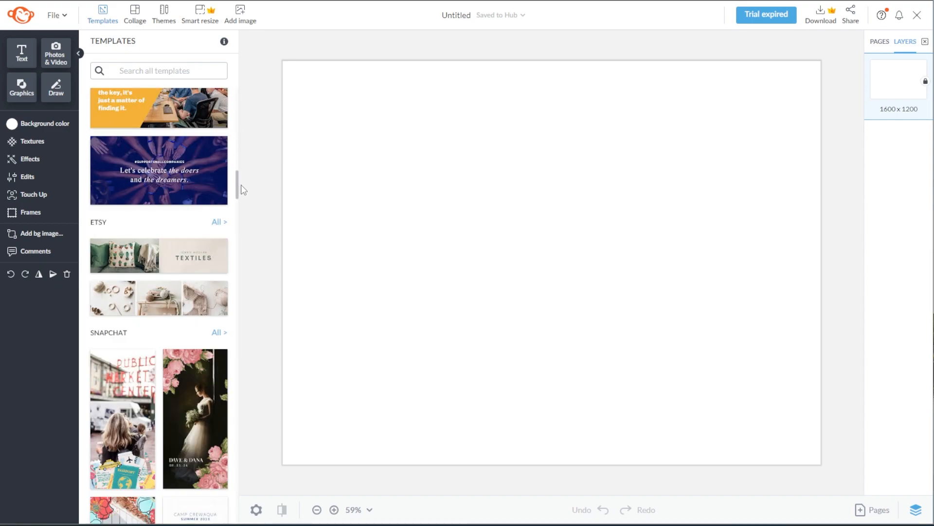
left_click(177, 74)
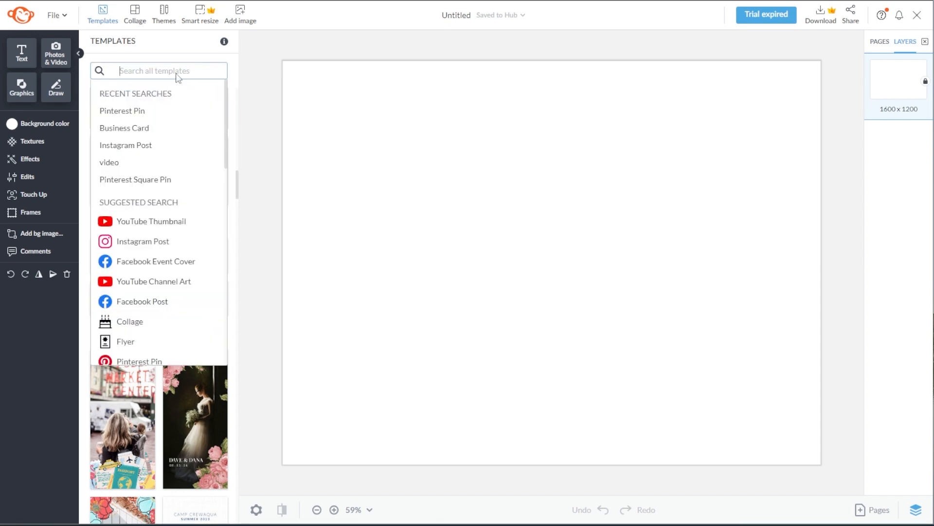
type("video")
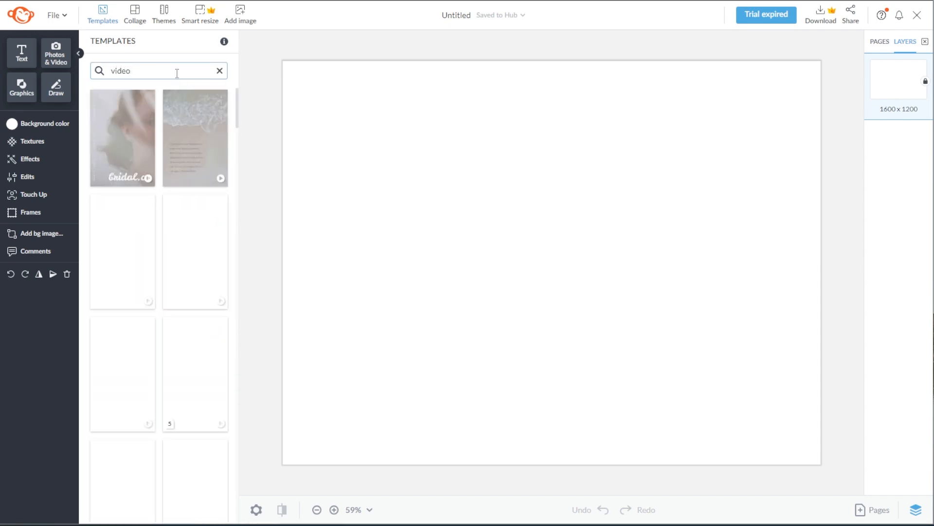
scroll(234, 197, "down", 8)
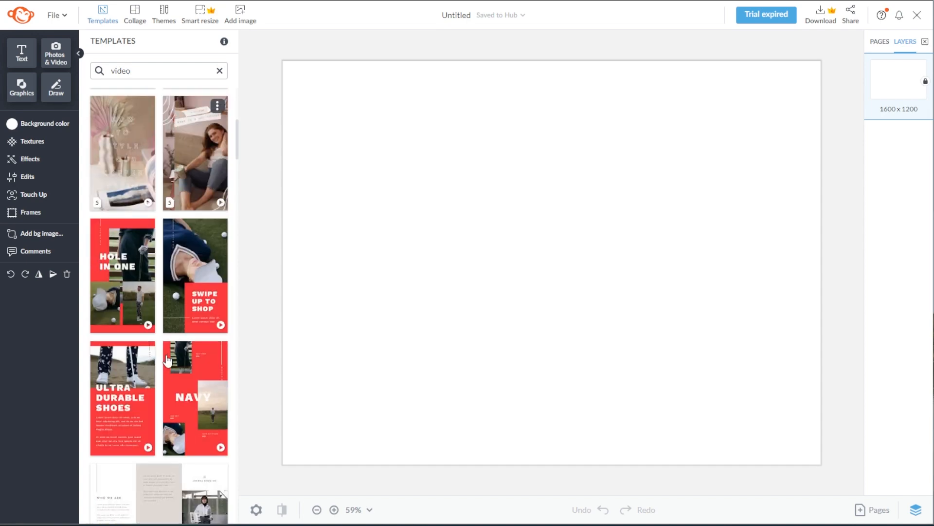
scroll(131, 364, "down", 10)
scroll(145, 346, "up", 14)
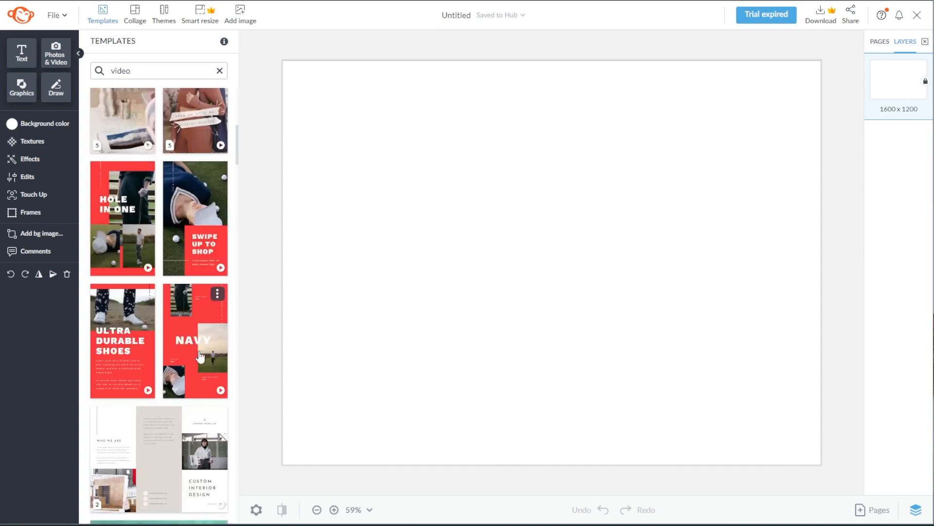
scroll(143, 446, "up", 1)
scroll(143, 445, "down", 2)
left_click(132, 410)
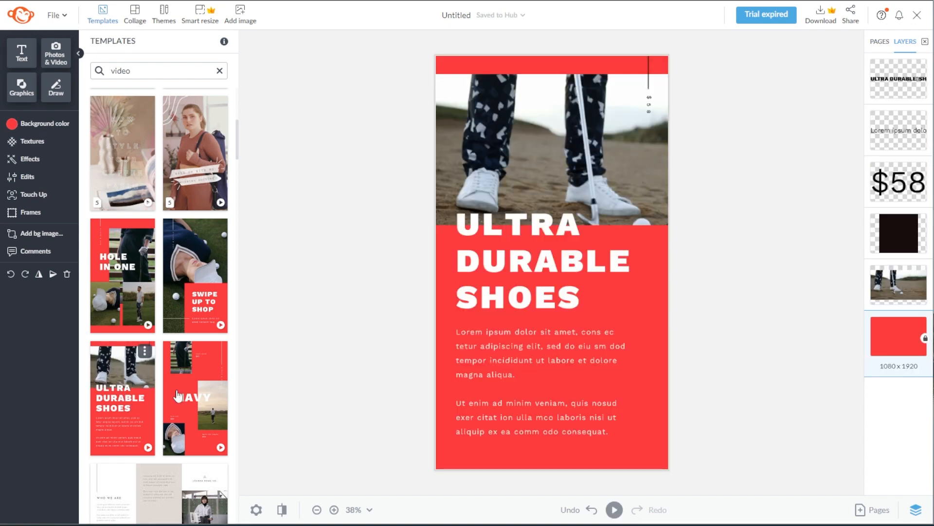
- Check the replacement sources for the template's golf shoe video, then delete that video layer
left_click(586, 132)
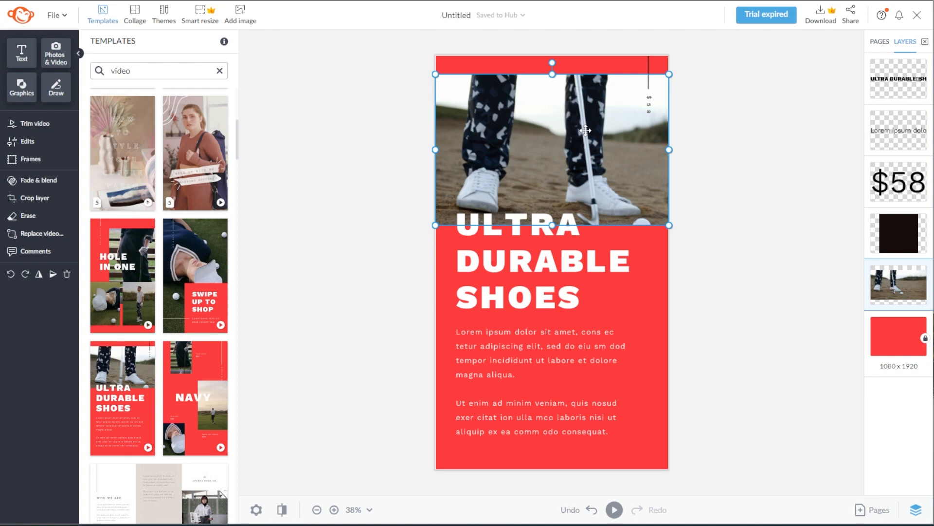
right_click(586, 131)
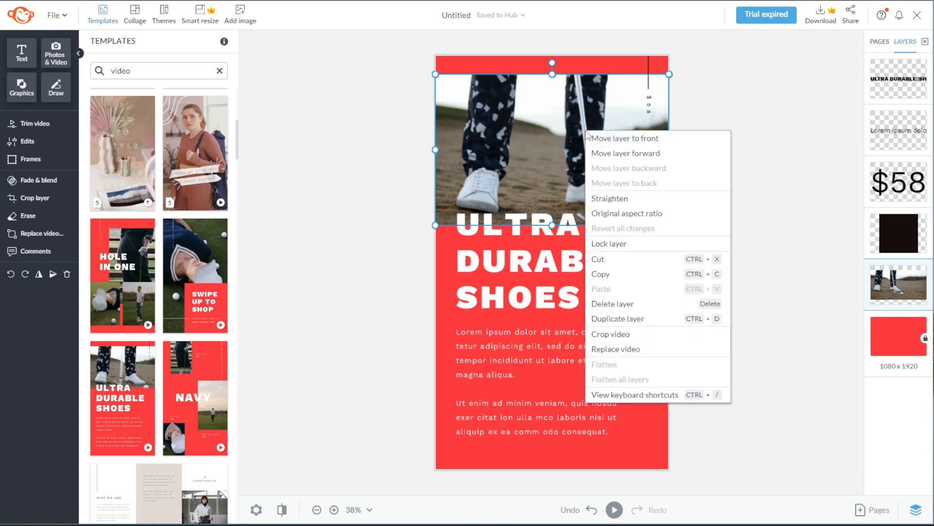
mouse_move(623, 350)
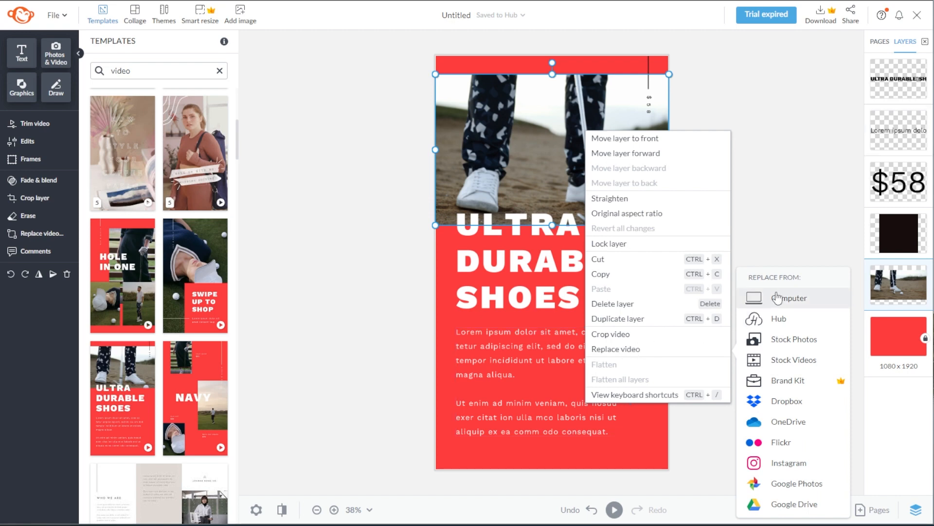
left_click(495, 171)
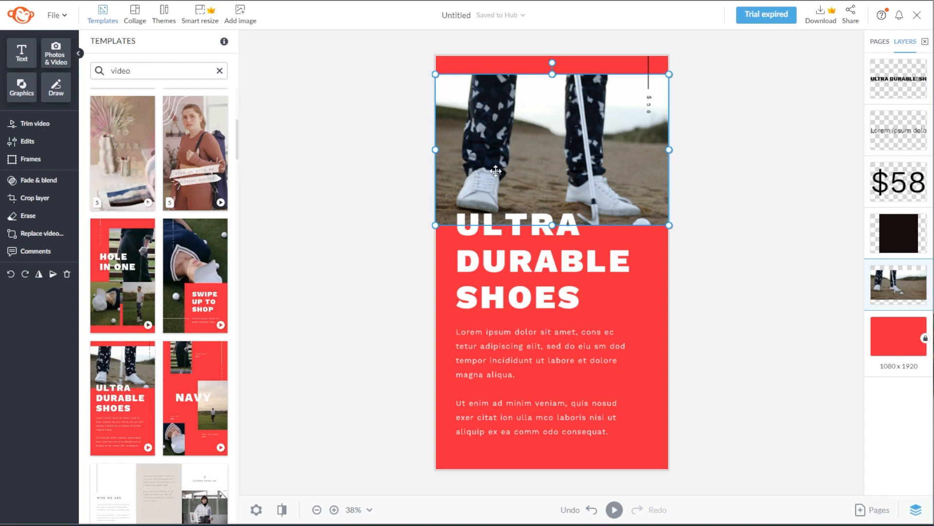
key("Delete")
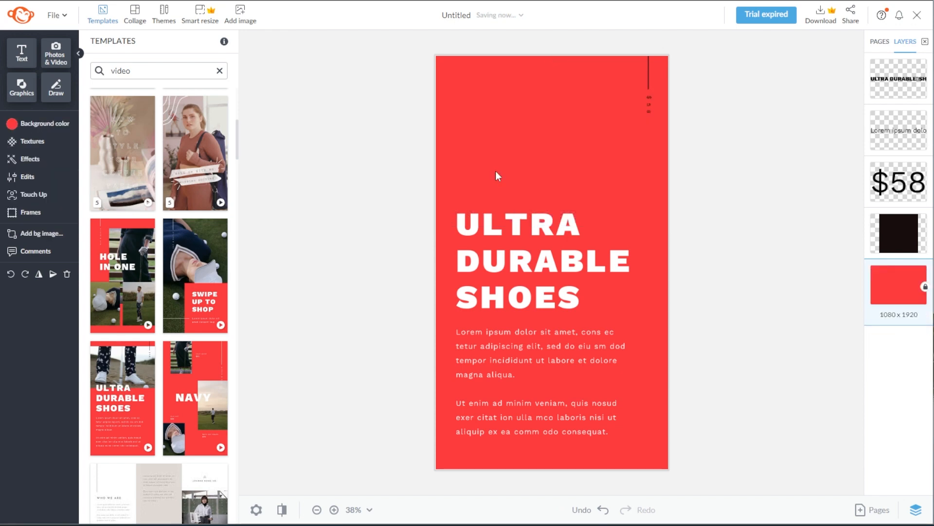
- Open the stock video library and examine its clips and the sources available for adding a photo or video
left_click(54, 61)
left_click(153, 95)
scroll(198, 189, "down", 8)
scroll(199, 191, "down", 12)
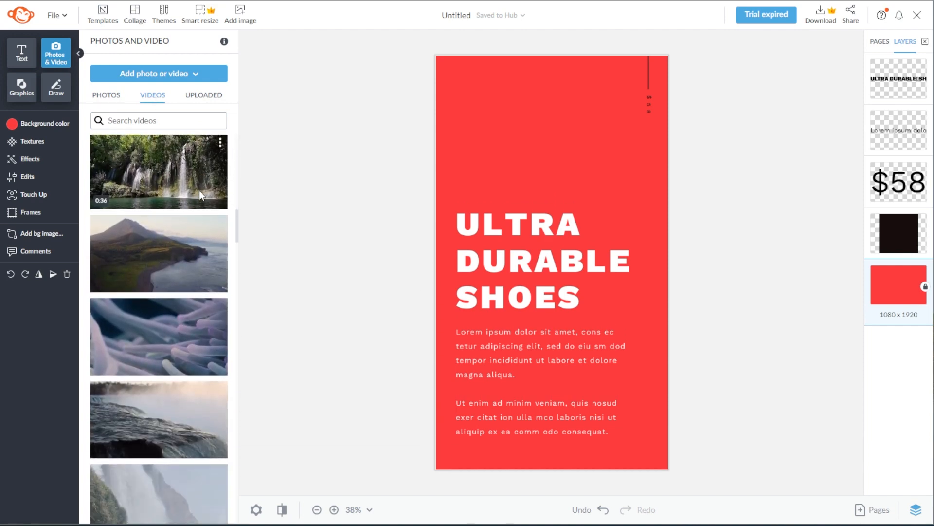
left_click(164, 74)
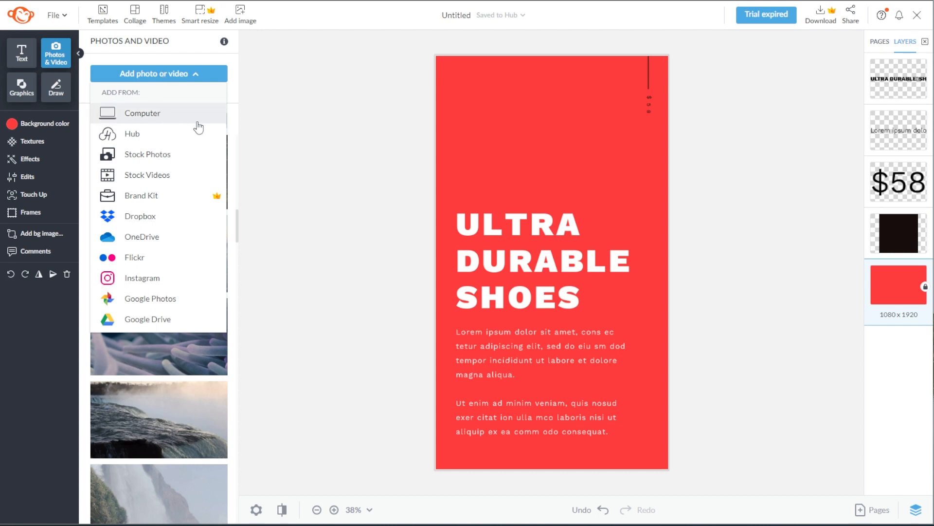
left_click(231, 348)
scroll(231, 348, "down", 6)
- Search the stock videos for "shoes", add the clip of white sneakers walking on asphalt and place it directly above the title
left_click(130, 121)
type("shoes")
key("Return")
scroll(157, 303, "down", 9)
scroll(157, 303, "down", 15)
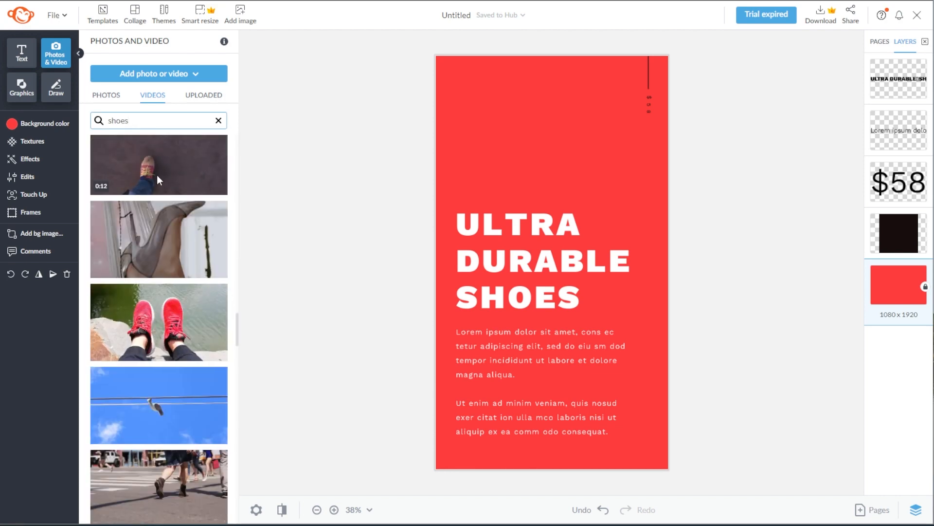
left_click(156, 334)
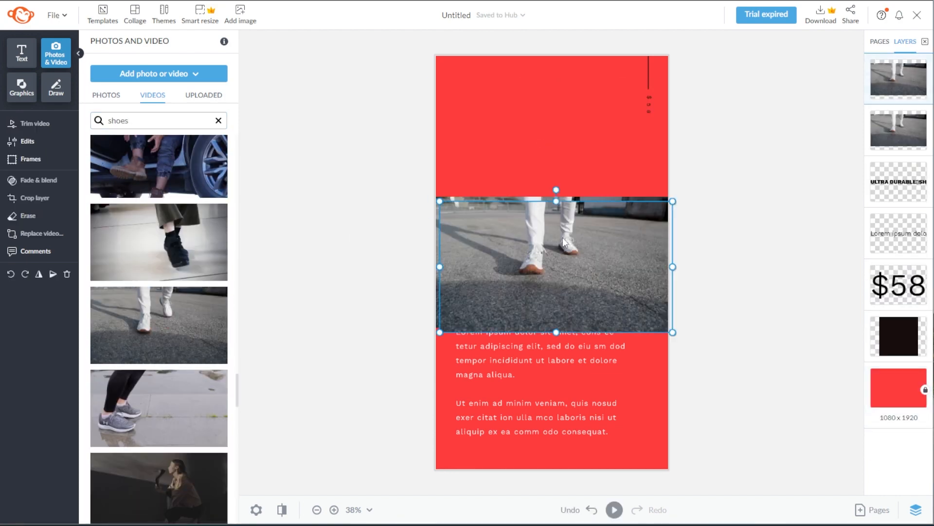
left_click_drag(552, 239, 552, 114)
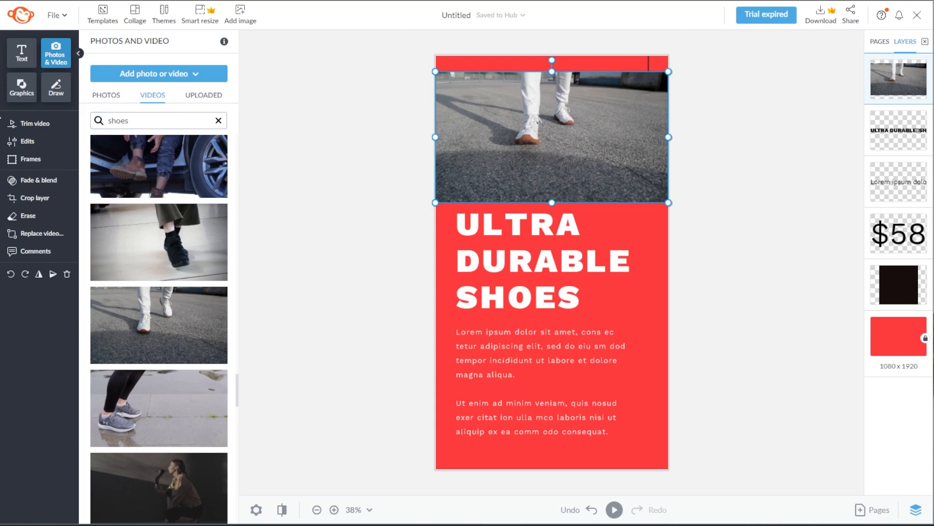
- Trim the sneaker video to start at 00:11.06 and end just past the middle of the clip
left_click(19, 122)
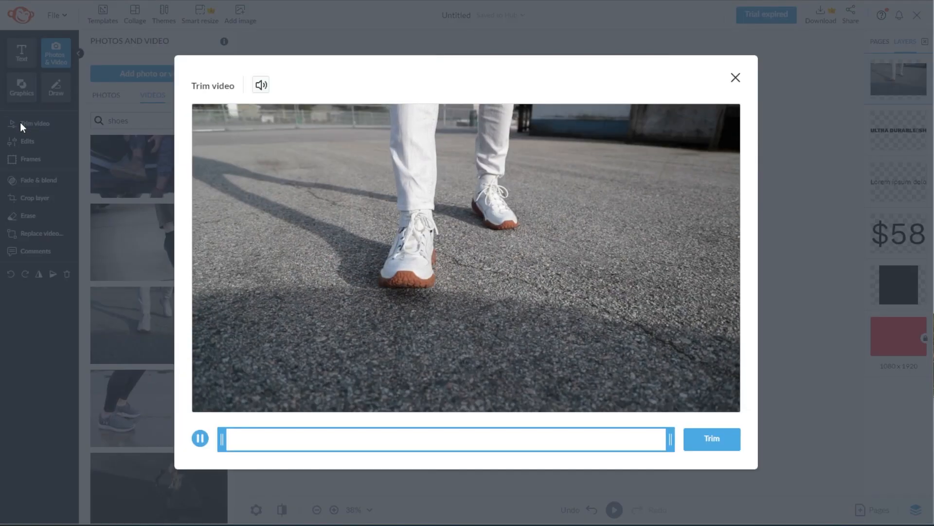
left_click_drag(223, 441, 309, 447)
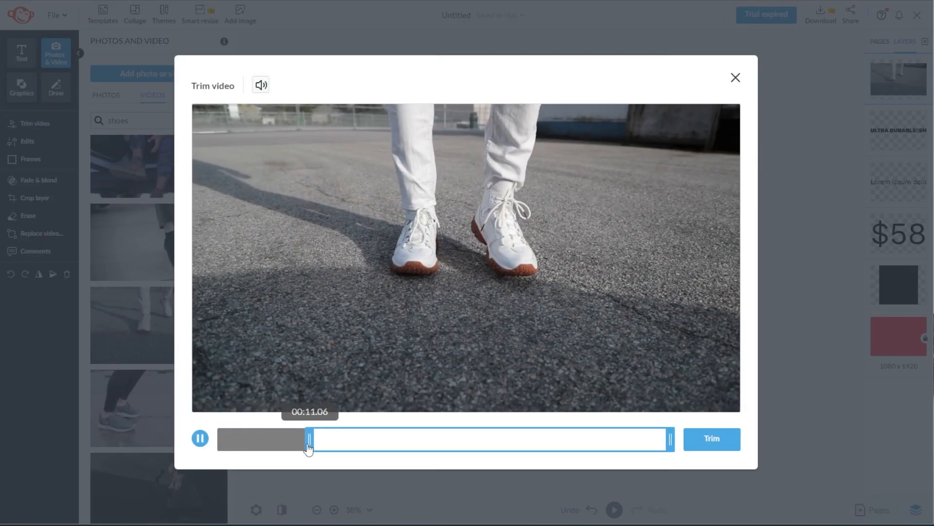
left_click_drag(669, 442, 464, 444)
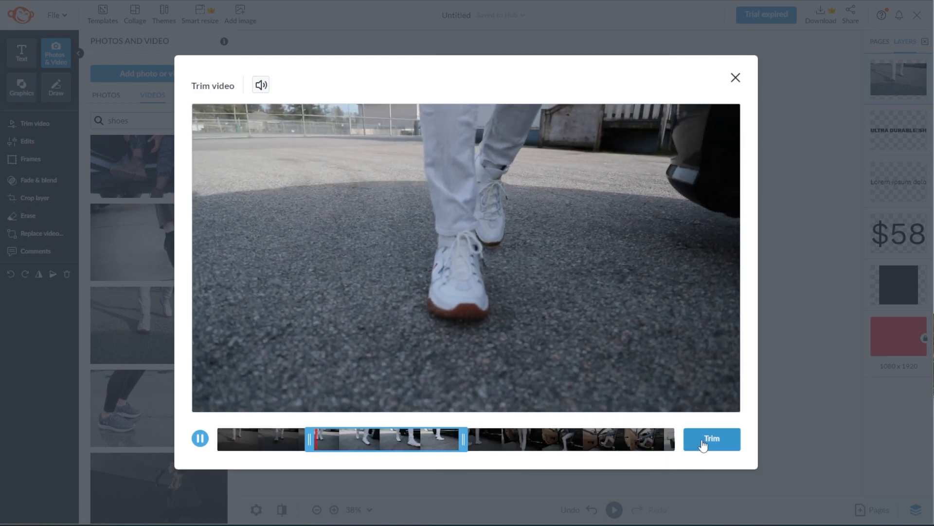
left_click(703, 444)
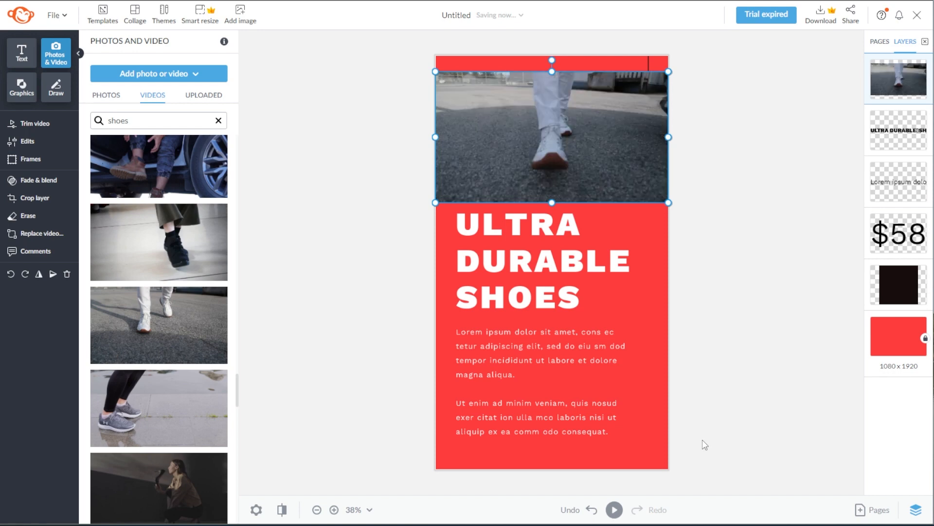
- Browse the text layouts and replace the "Ultra Durable Shoes" title text with "Creator Canvas"
left_click(500, 273)
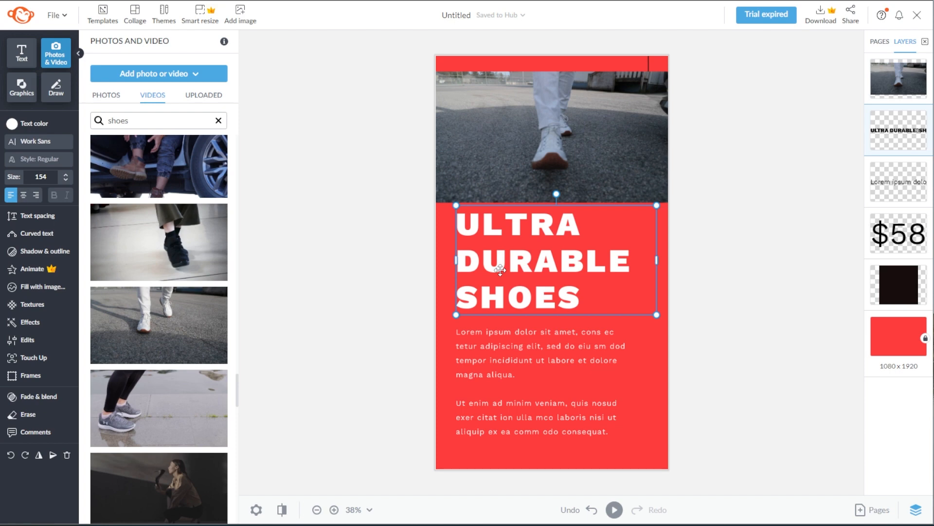
left_click(18, 59)
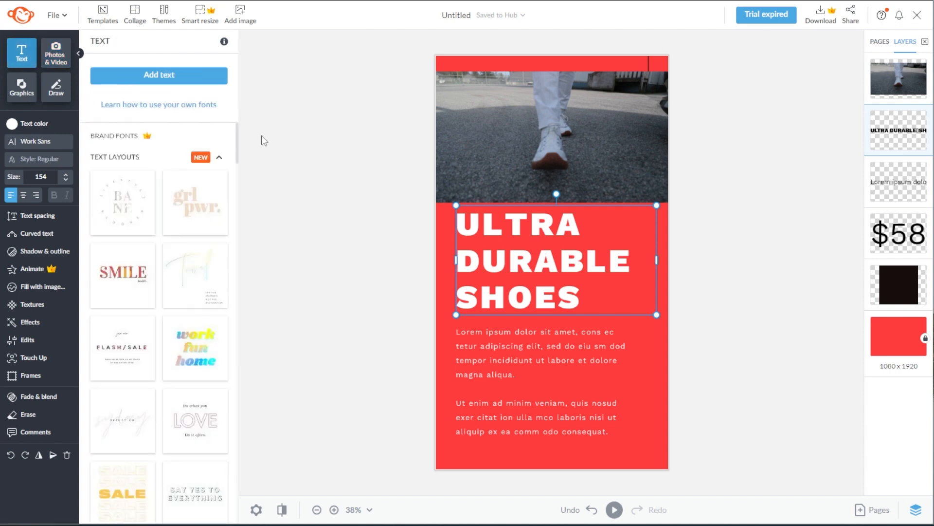
scroll(231, 163, "down", 5)
scroll(232, 163, "down", 2)
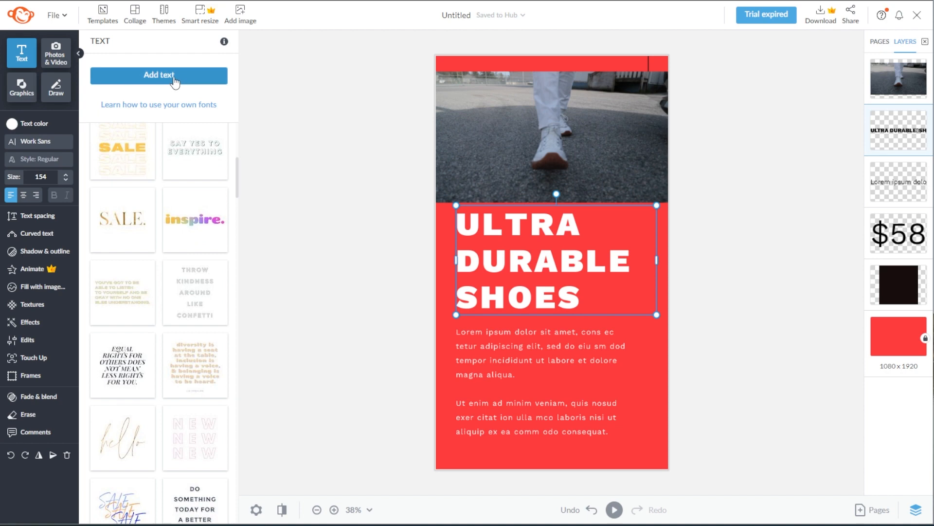
double_click(484, 256)
key("ctrl+a")
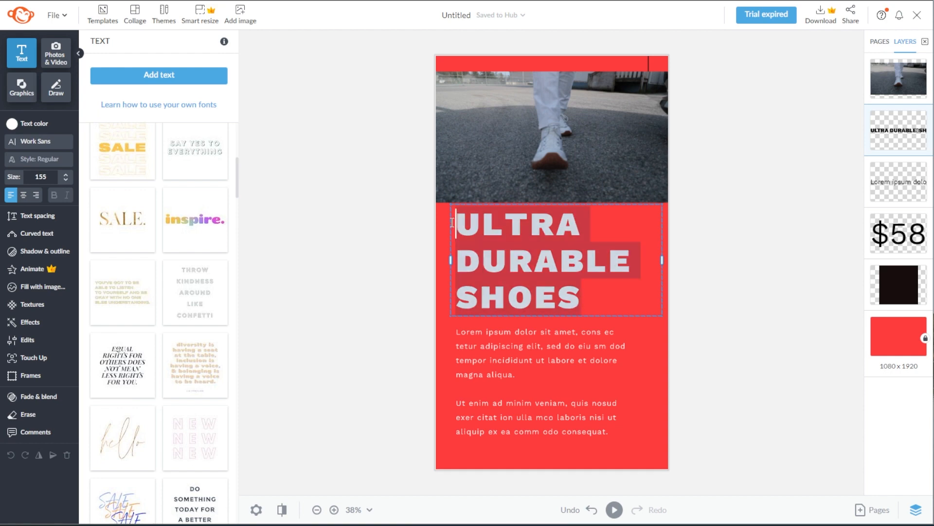
key("BackSpace")
type("Creator Cnvas")
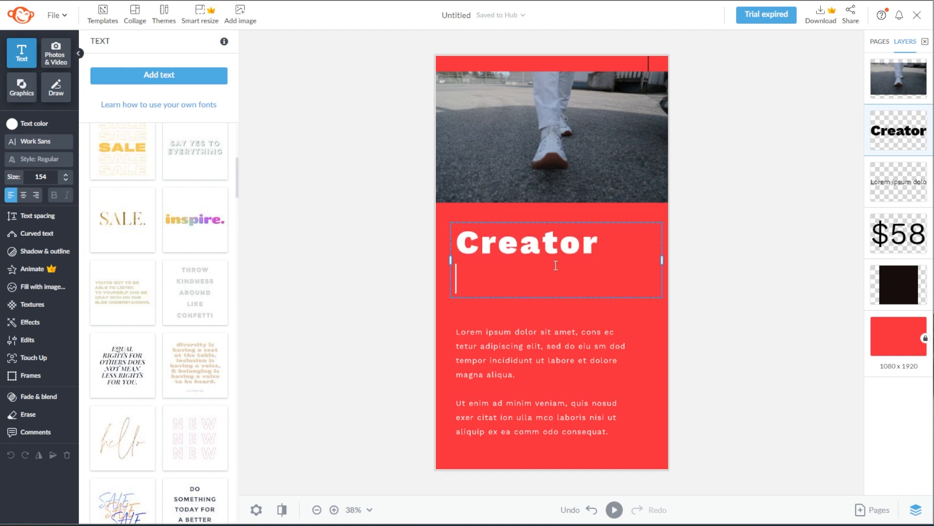
key("BackSpace")
key("BackSpace")
key("BackSpace")
key("BackSpace")
type("anvas")
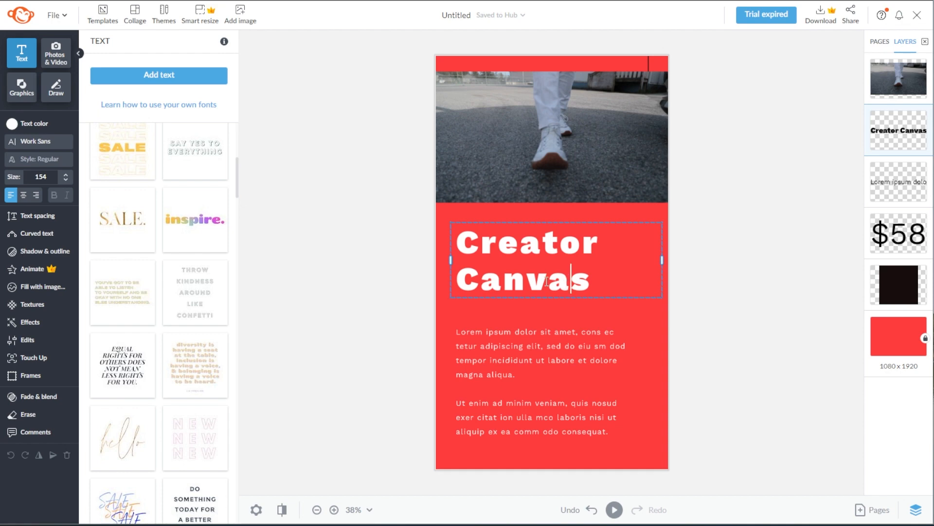
- Search the graphics library for "sports" and look through the matching graphics
left_click(29, 92)
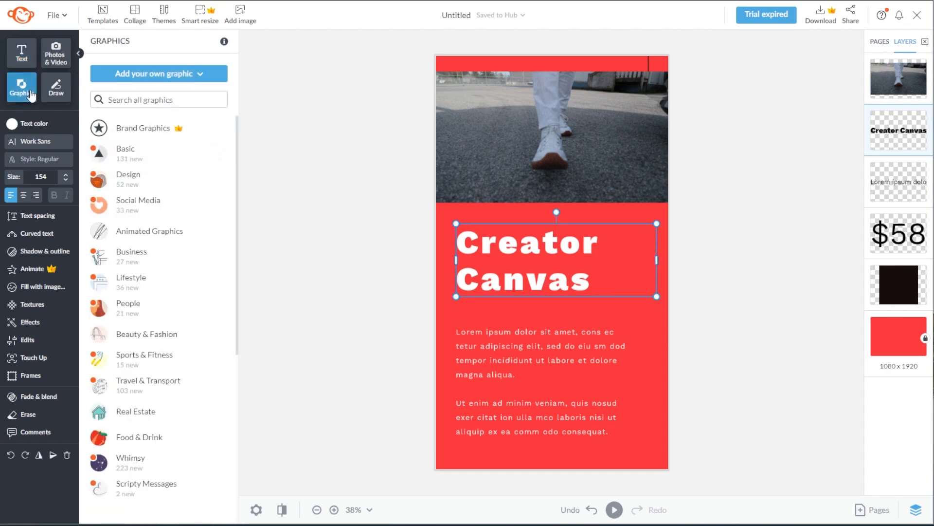
left_click_drag(237, 183, 237, 356)
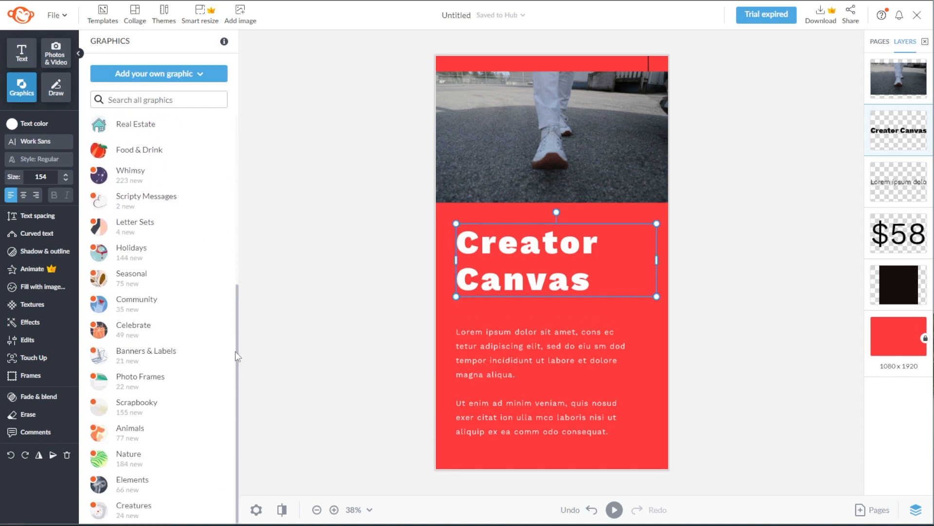
left_click(200, 106)
type("sports")
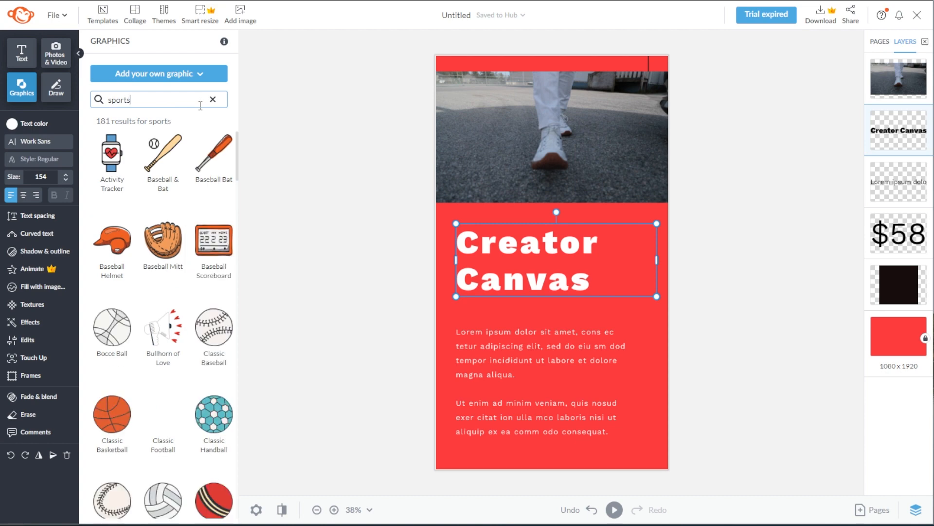
scroll(214, 248, "down", 7)
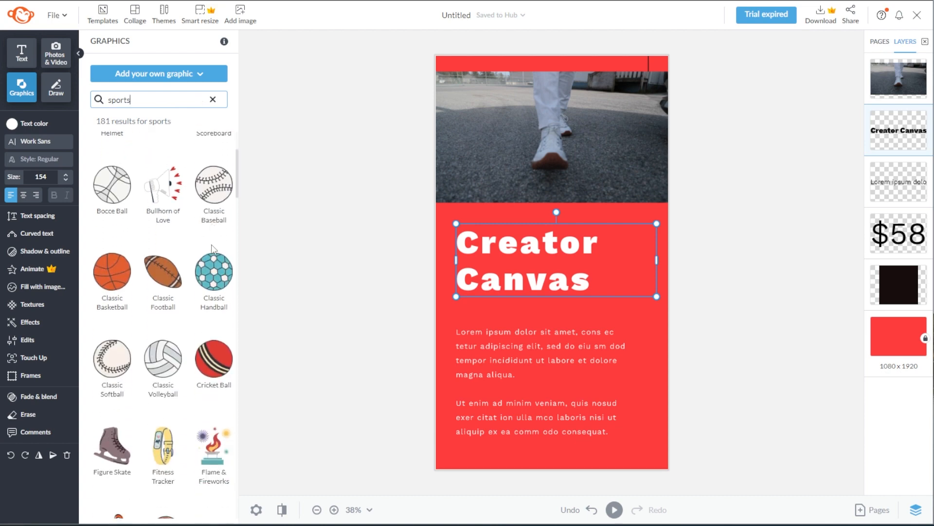
scroll(215, 260, "down", 10)
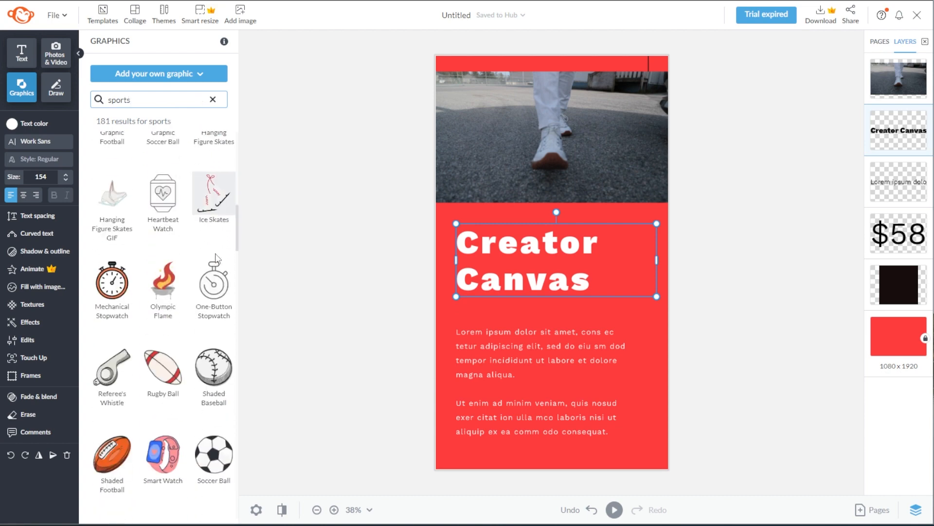
scroll(216, 259, "down", 4)
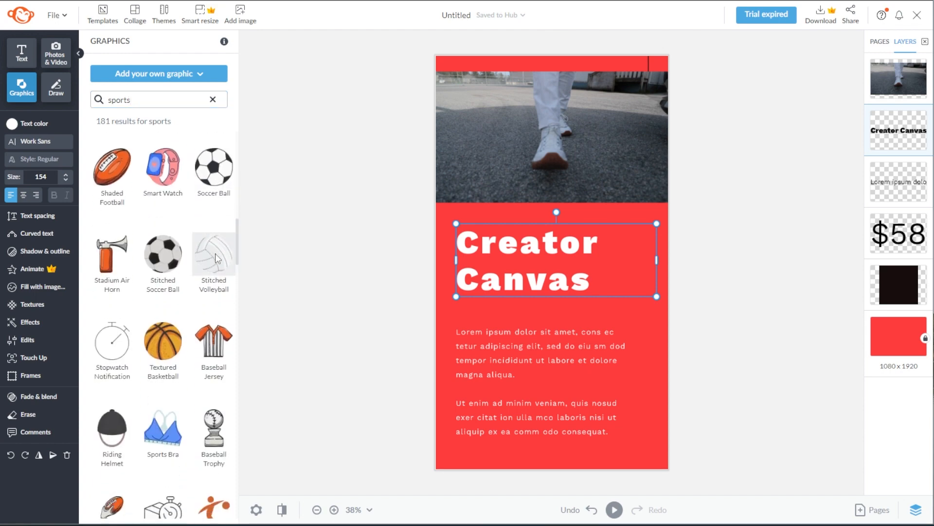
- Add the Stitched Volleyball graphic and recolor its main panels with the bright green-to-blue gradient
left_click(215, 257)
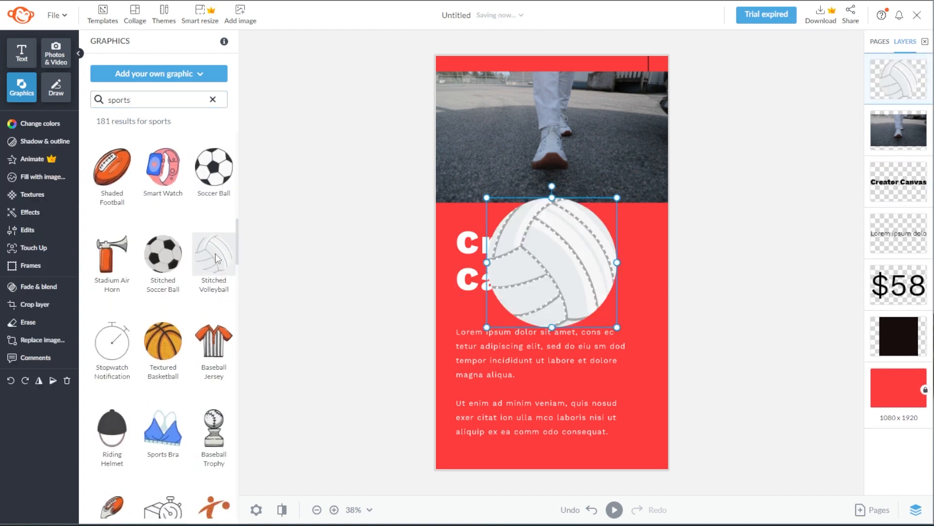
left_click(58, 127)
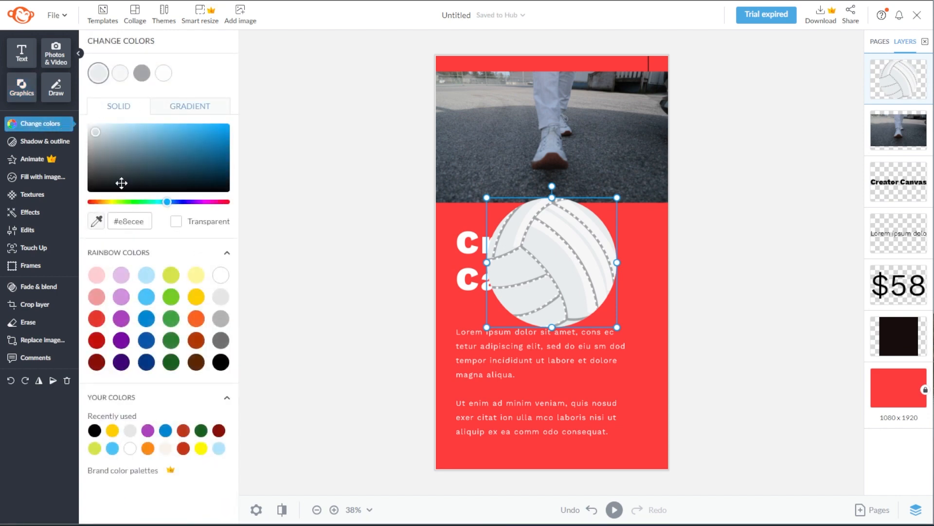
left_click(134, 163)
left_click(178, 116)
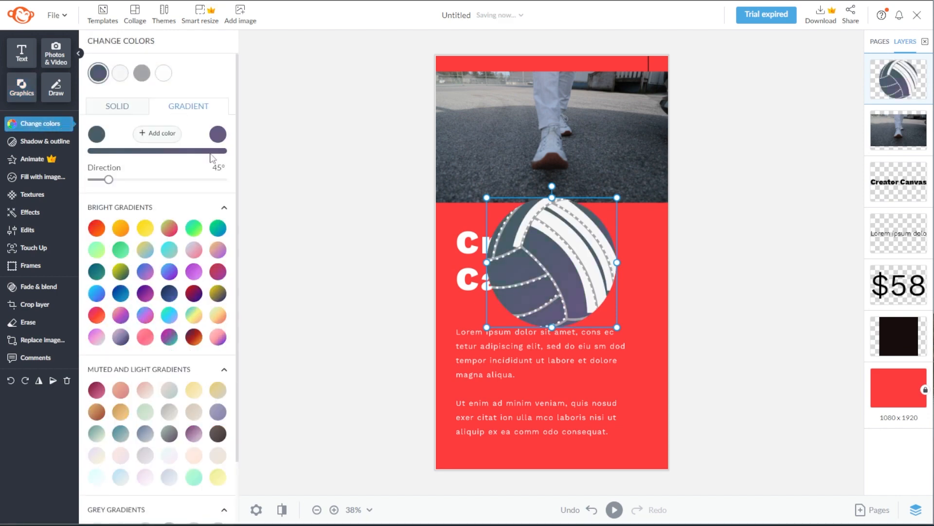
left_click(219, 235)
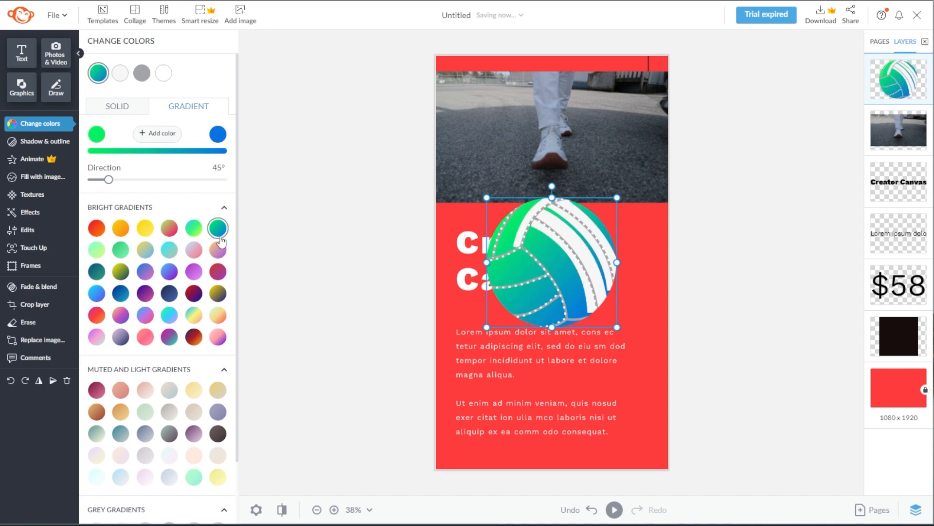
- Review the volleyball's shadow, outline and image fill options, and delete the graphic from the design
left_click(70, 139)
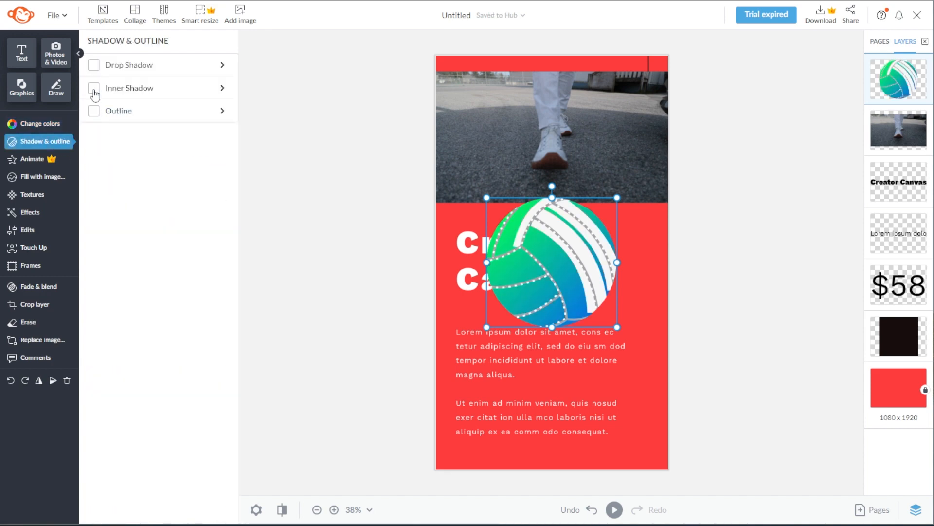
left_click(29, 178)
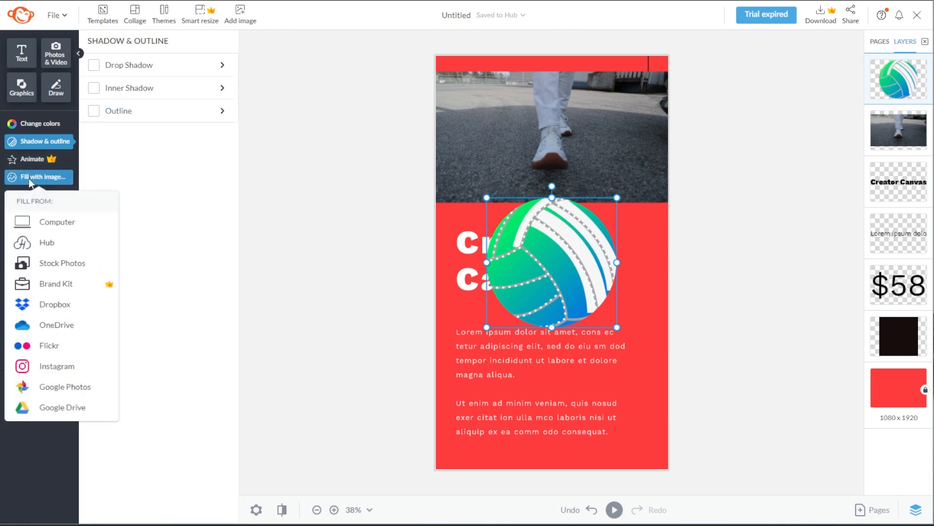
key("Delete")
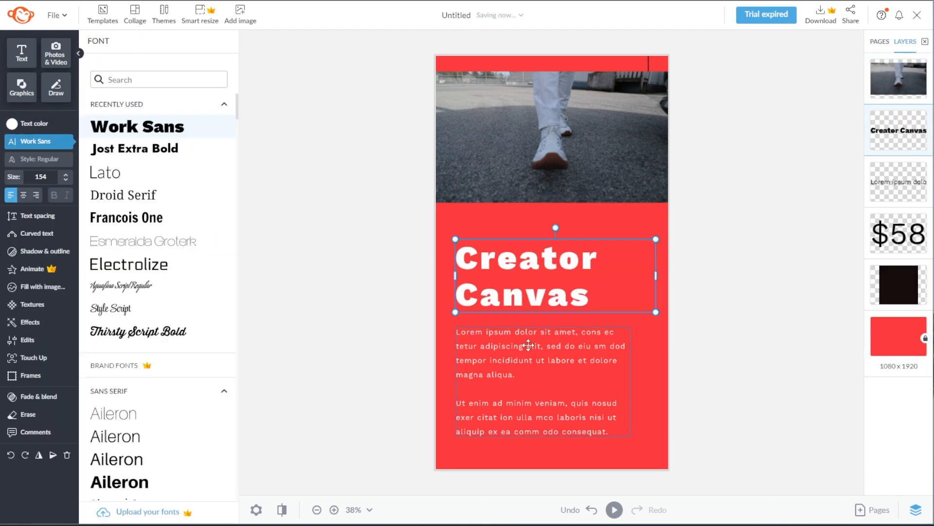
- Search the templates for "video" and load the red "NAVY" video template into the design
left_click(103, 14)
left_click(155, 71)
type("video")
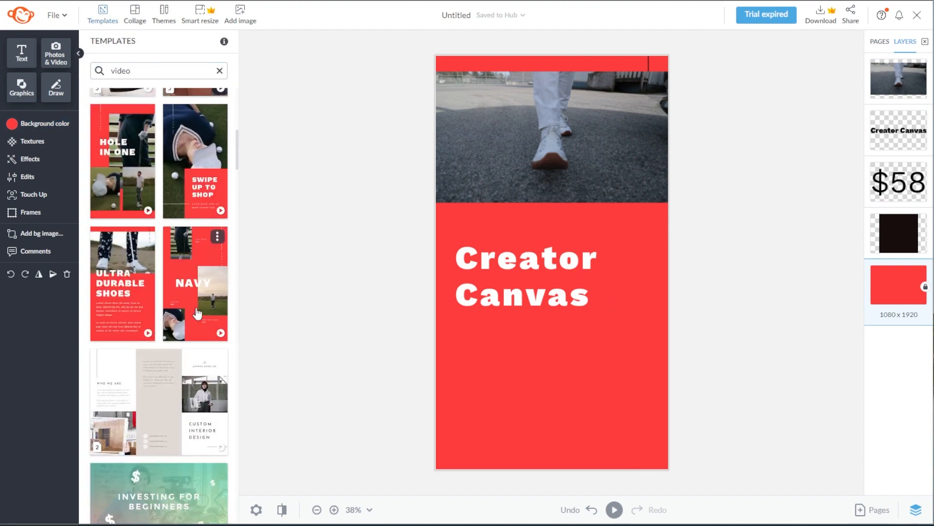
scroll(146, 270, "down", 10)
left_click(195, 168)
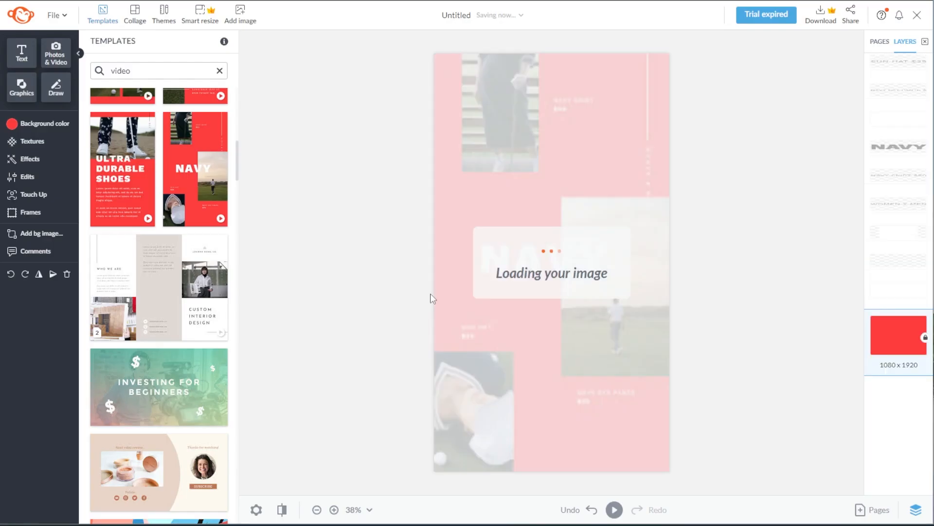
- Move elements of the loaded "NAVY" layout around the canvas and preview the video design
left_click(692, 267)
double_click(692, 268)
left_click(629, 290)
left_click_drag(618, 265, 585, 216)
left_click_drag(661, 186, 625, 192)
left_click_drag(521, 206, 519, 201)
left_click(614, 509)
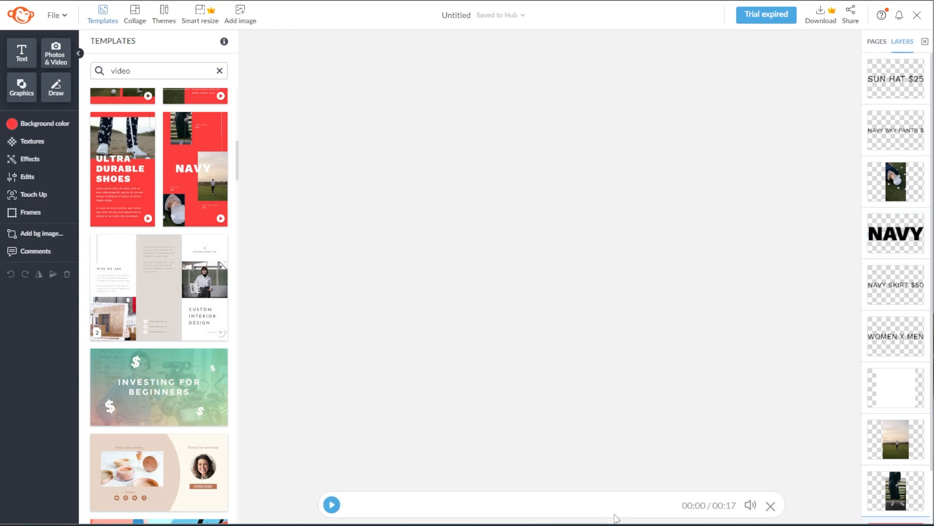